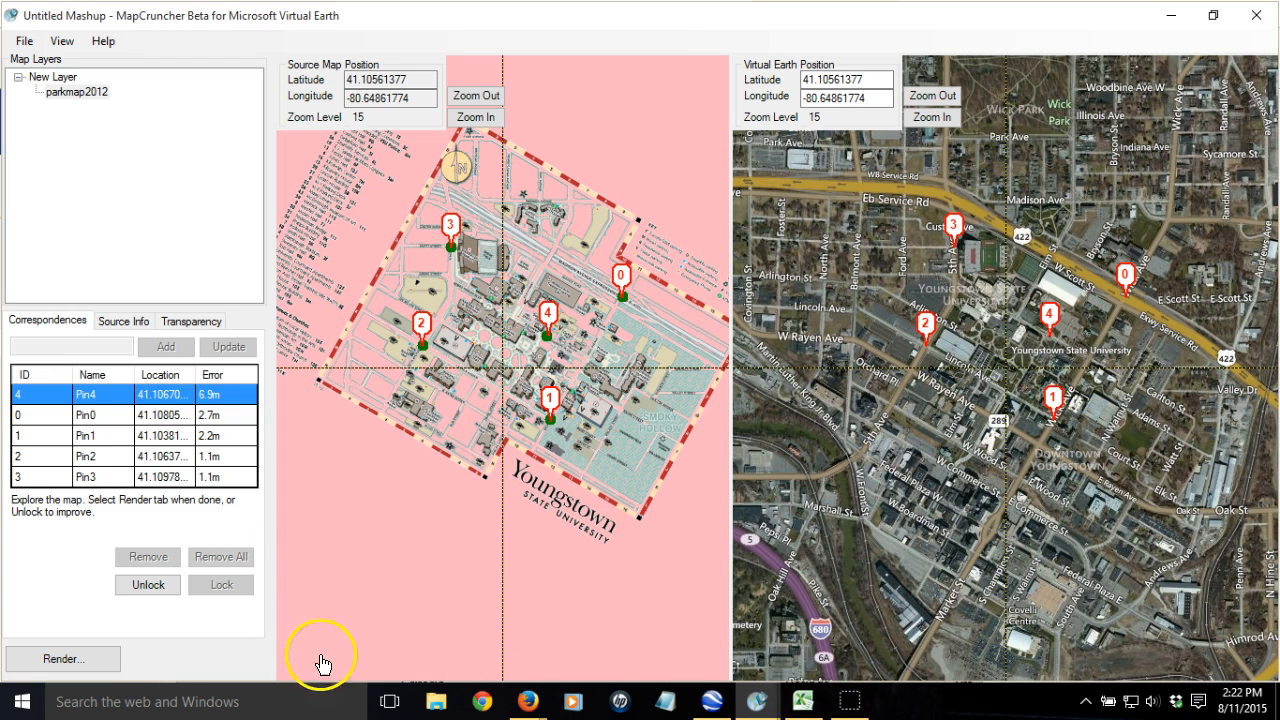
Open a blank Microsoft Word document and paste the MapCruncher window screenshot into it
click(22, 703)
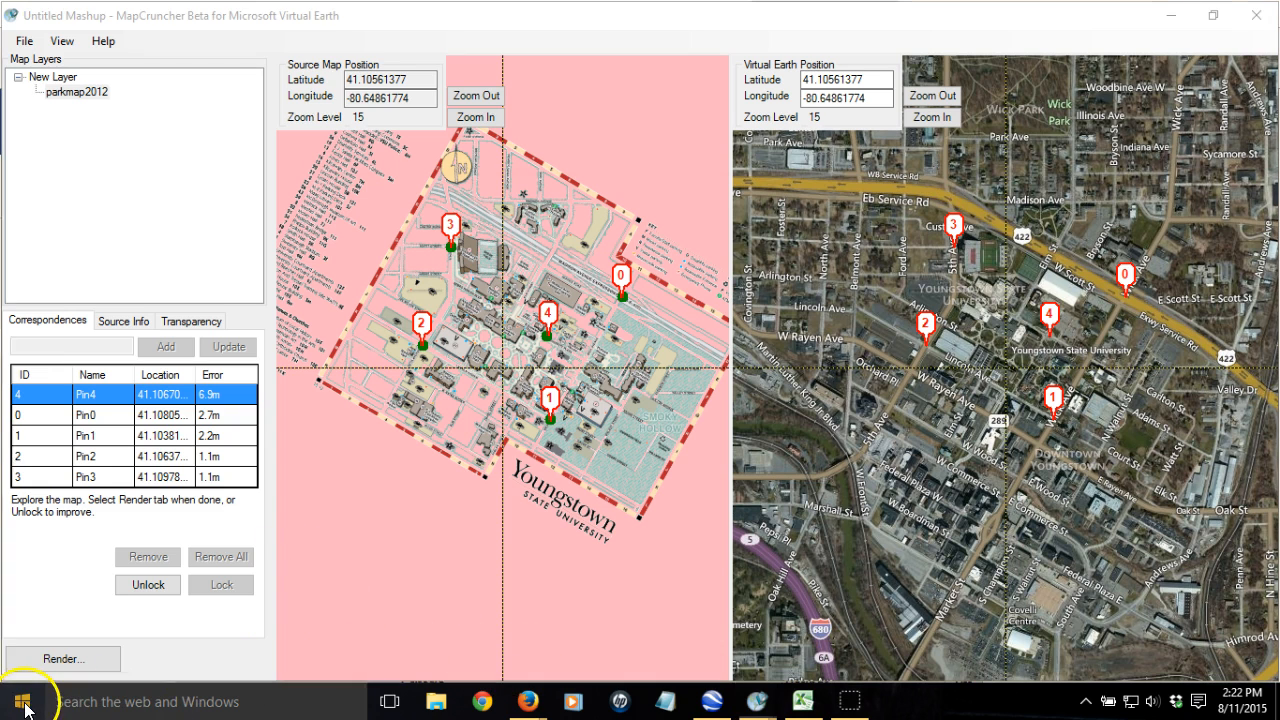
click(72, 275)
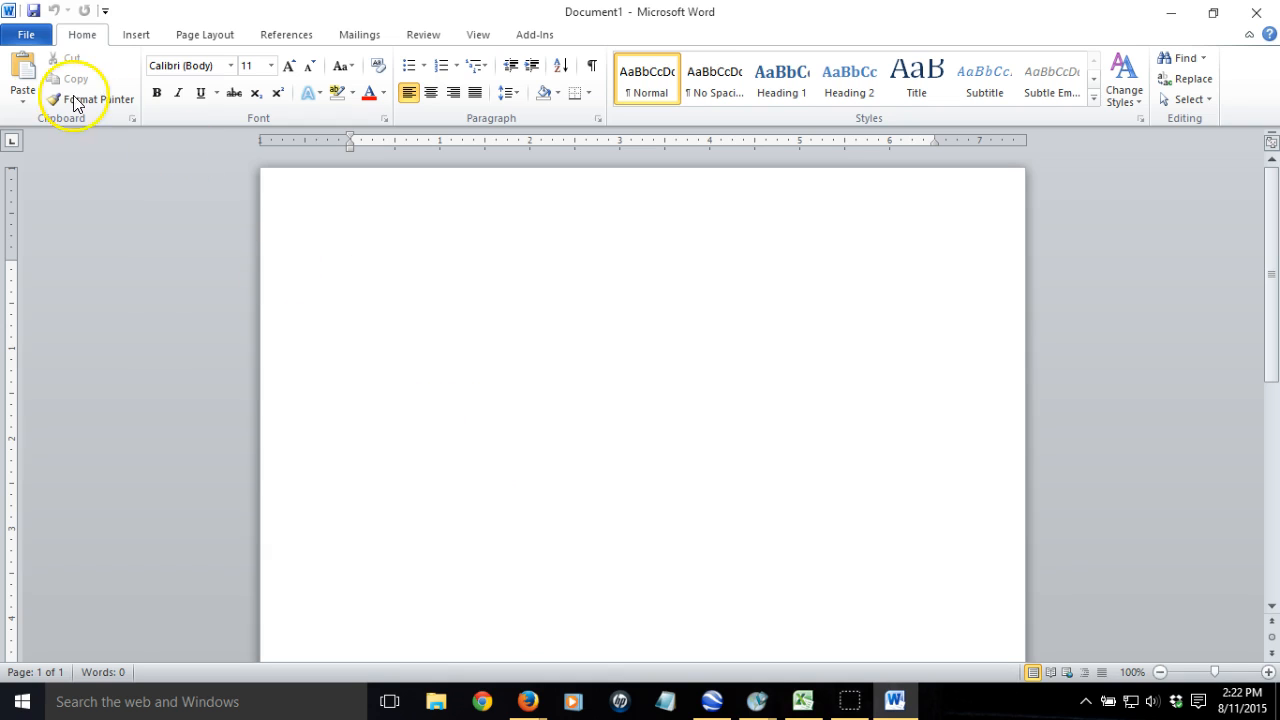
click(22, 80)
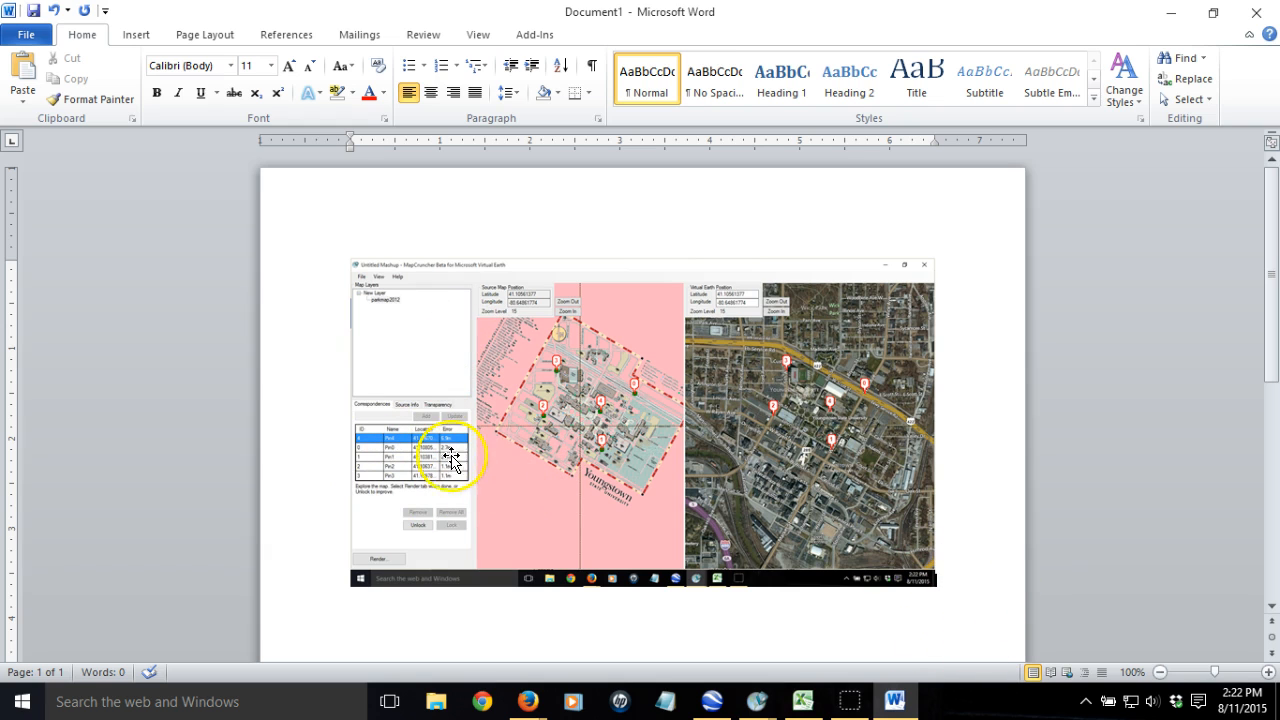
Crop the pasted screenshot to the Correspondences pin table, about 1.41" wide by 1.15" high, and add two paragraph breaks after it
click(561, 402)
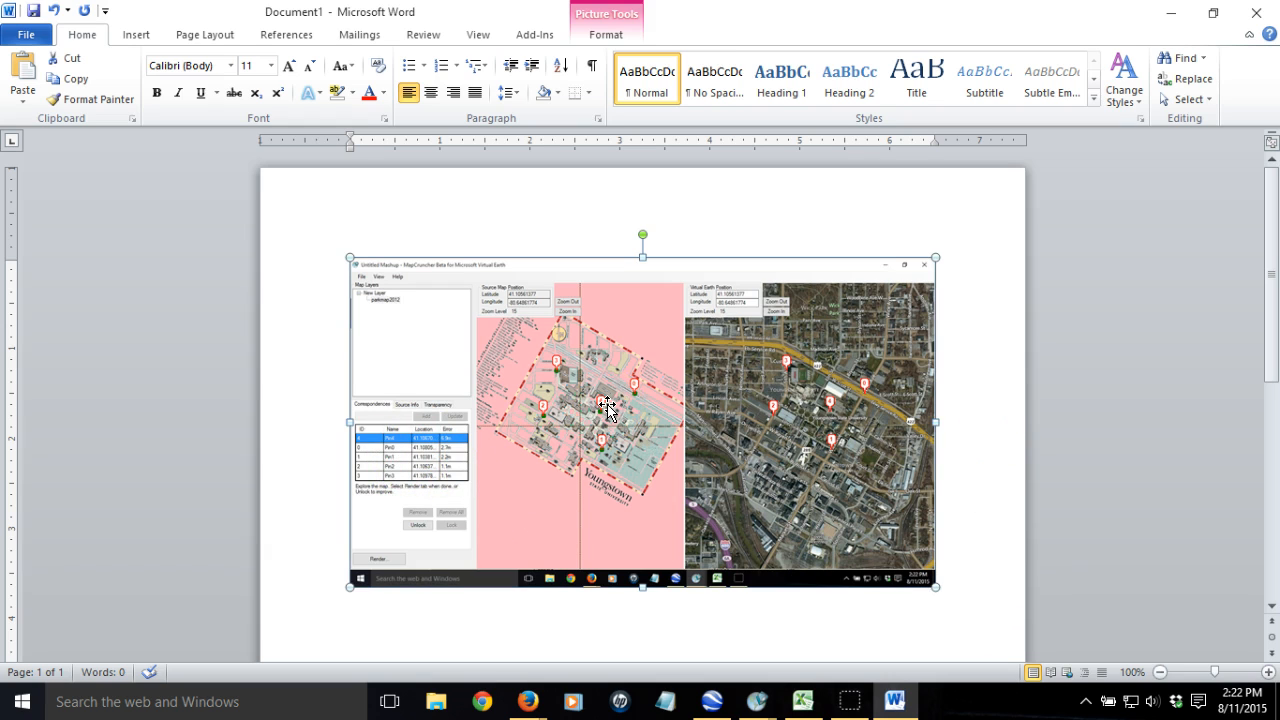
click(610, 28)
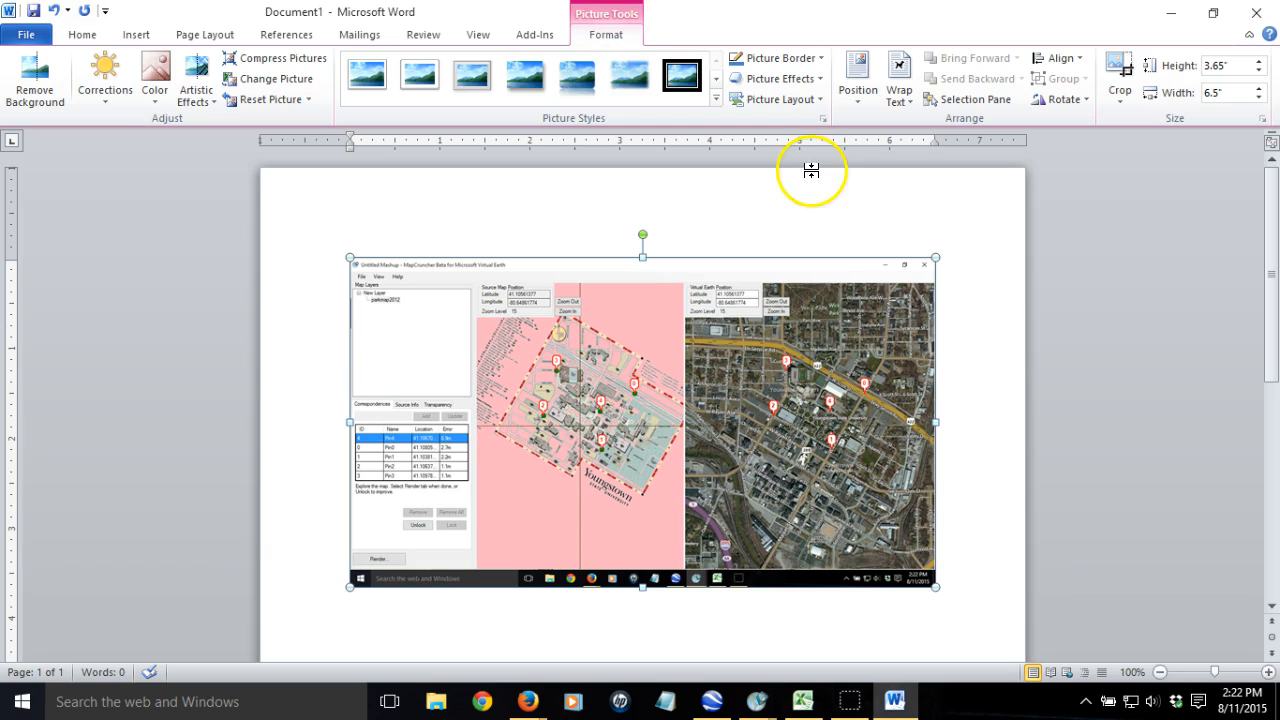
click(1120, 75)
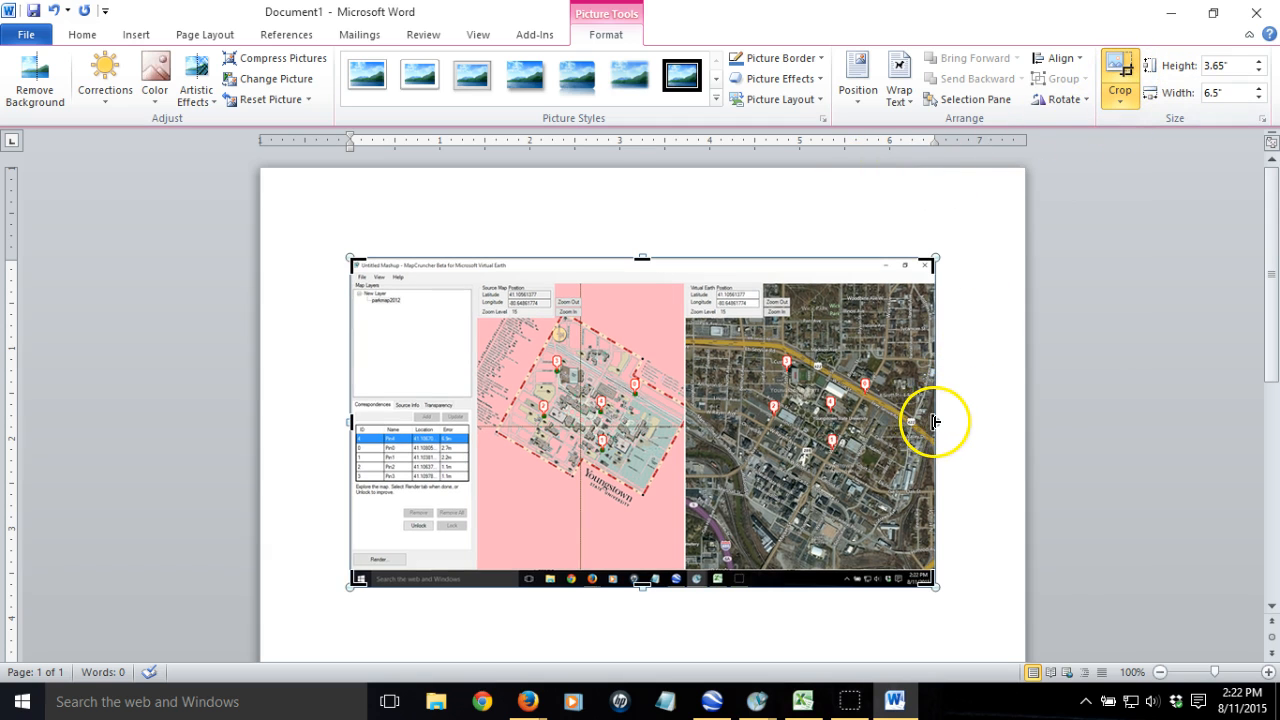
drag(934, 421, 477, 411)
drag(414, 260, 400, 396)
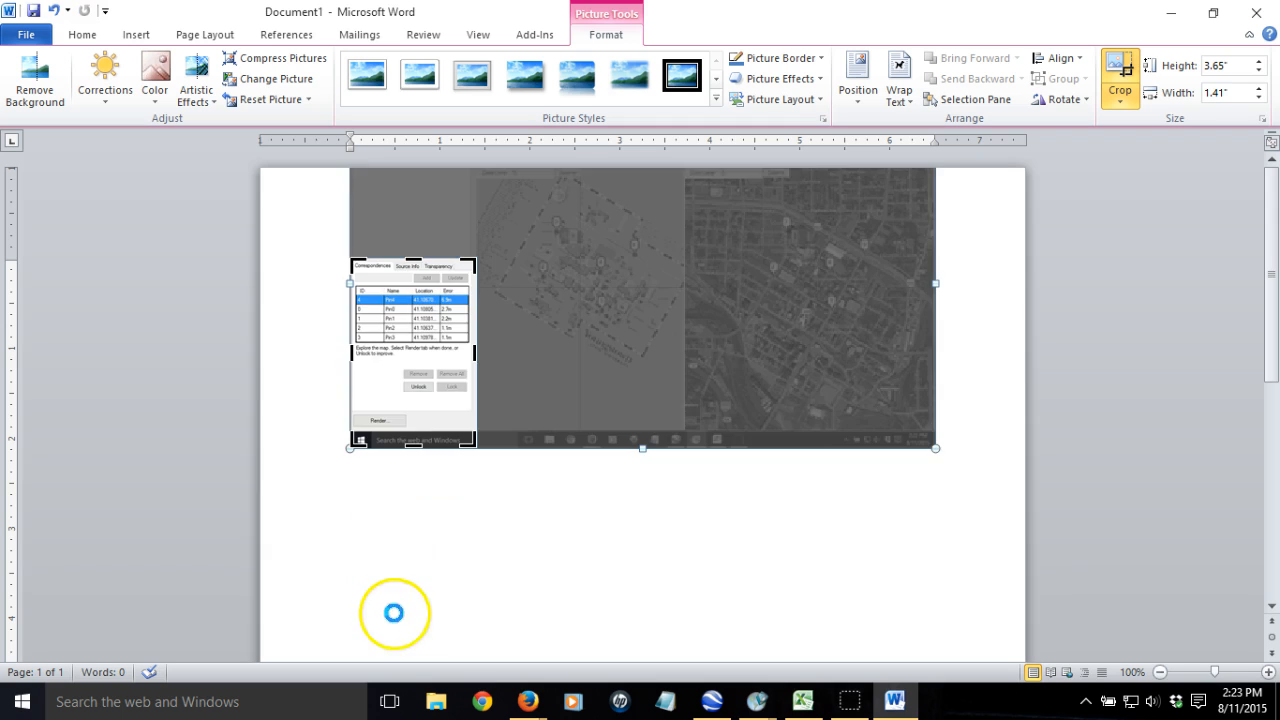
drag(409, 443, 428, 358)
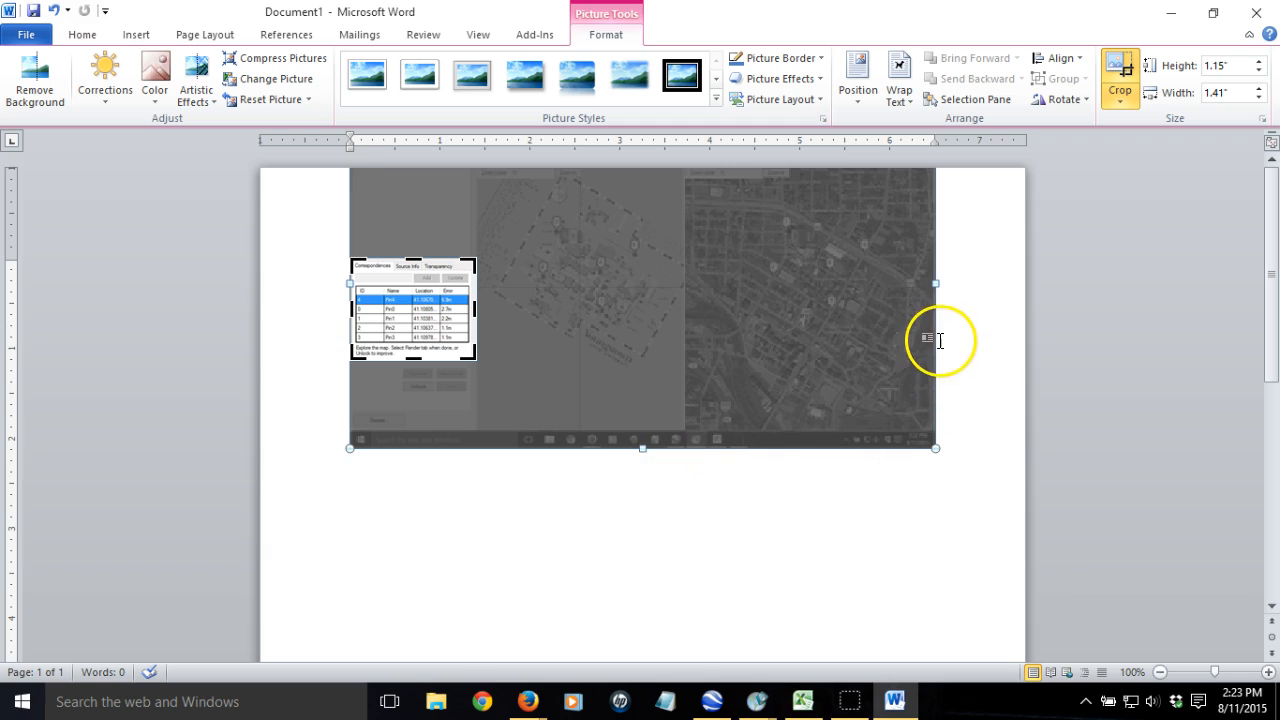
click(993, 336)
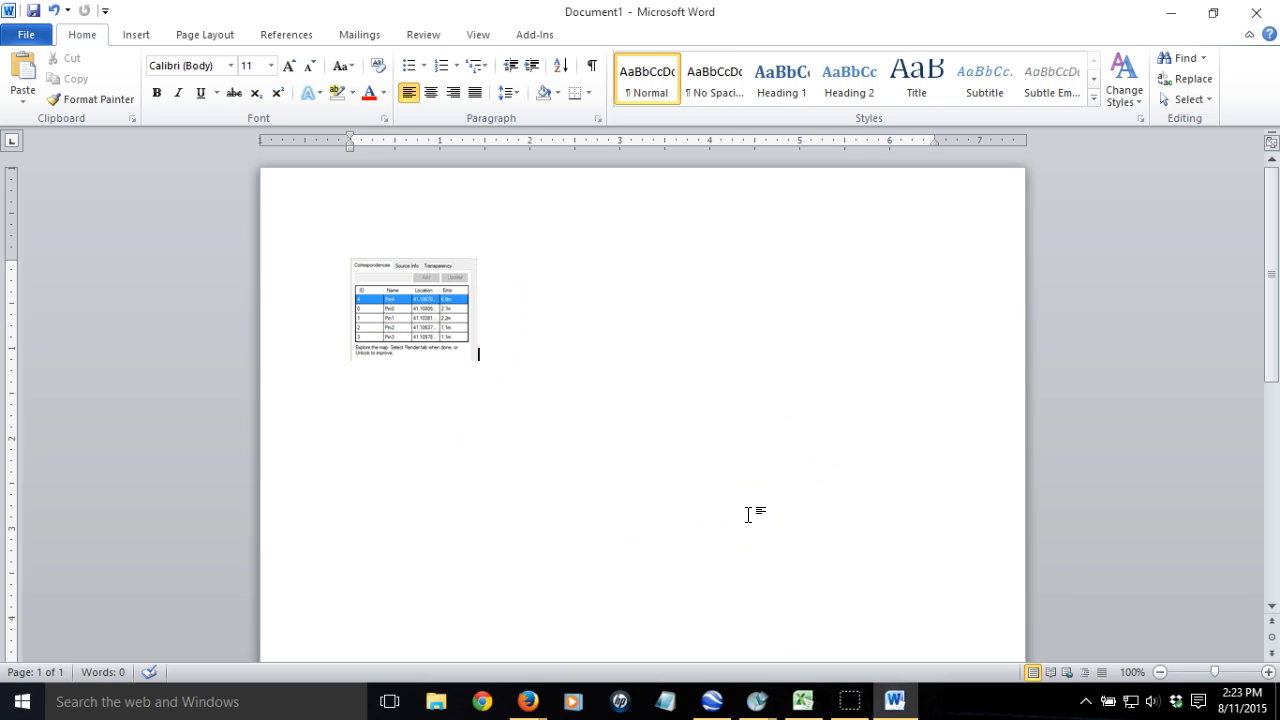
key(Return)
key(Return)
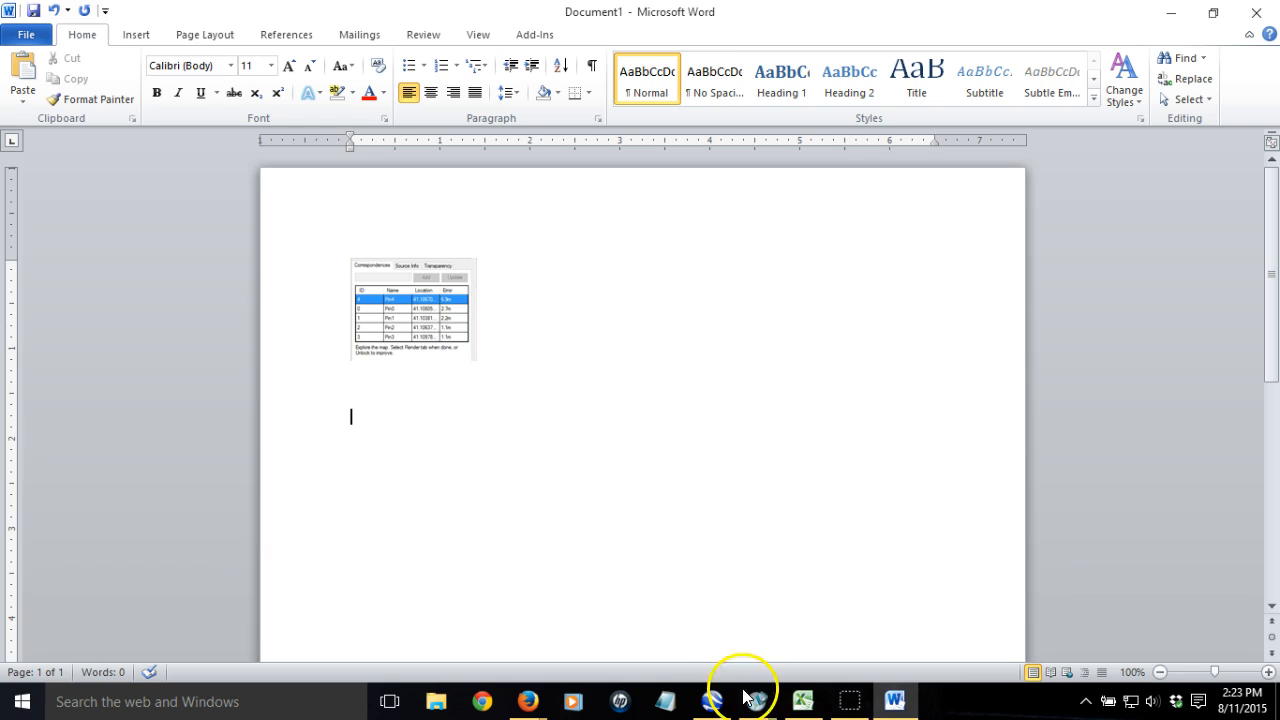
Switch to MapCruncher's Render window and preview the rendered results
mouse_move(757, 708)
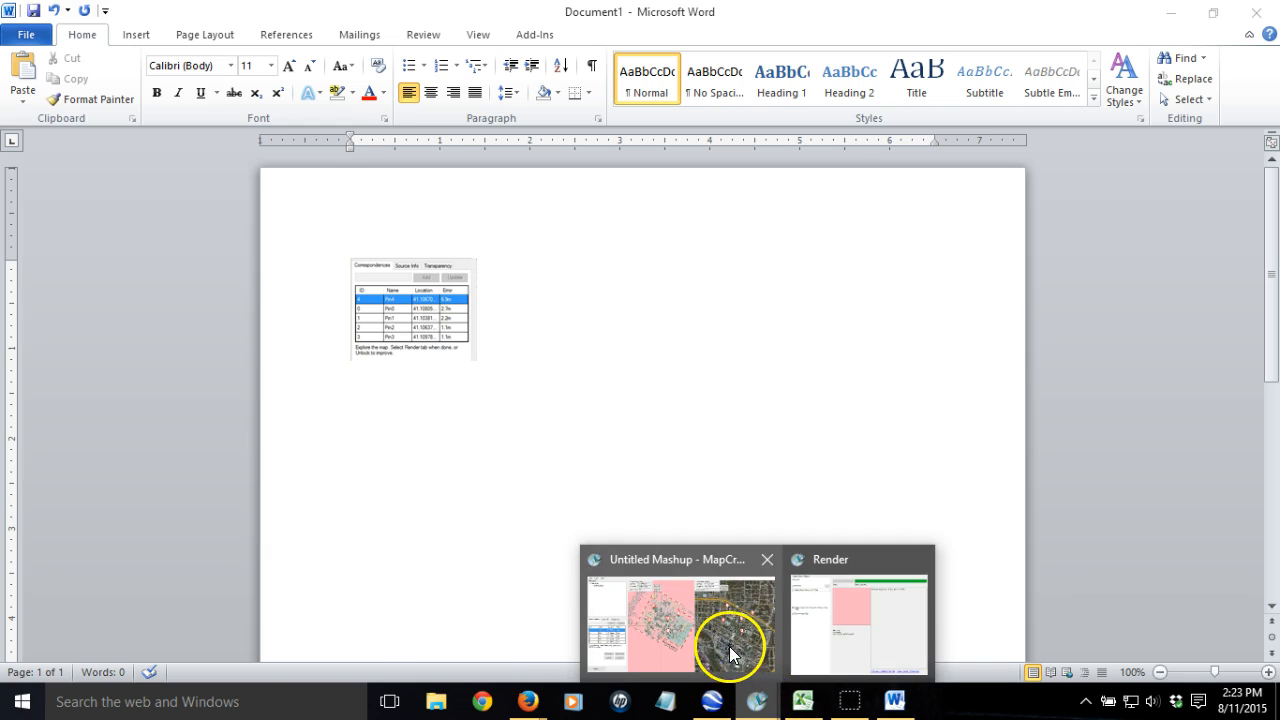
click(727, 655)
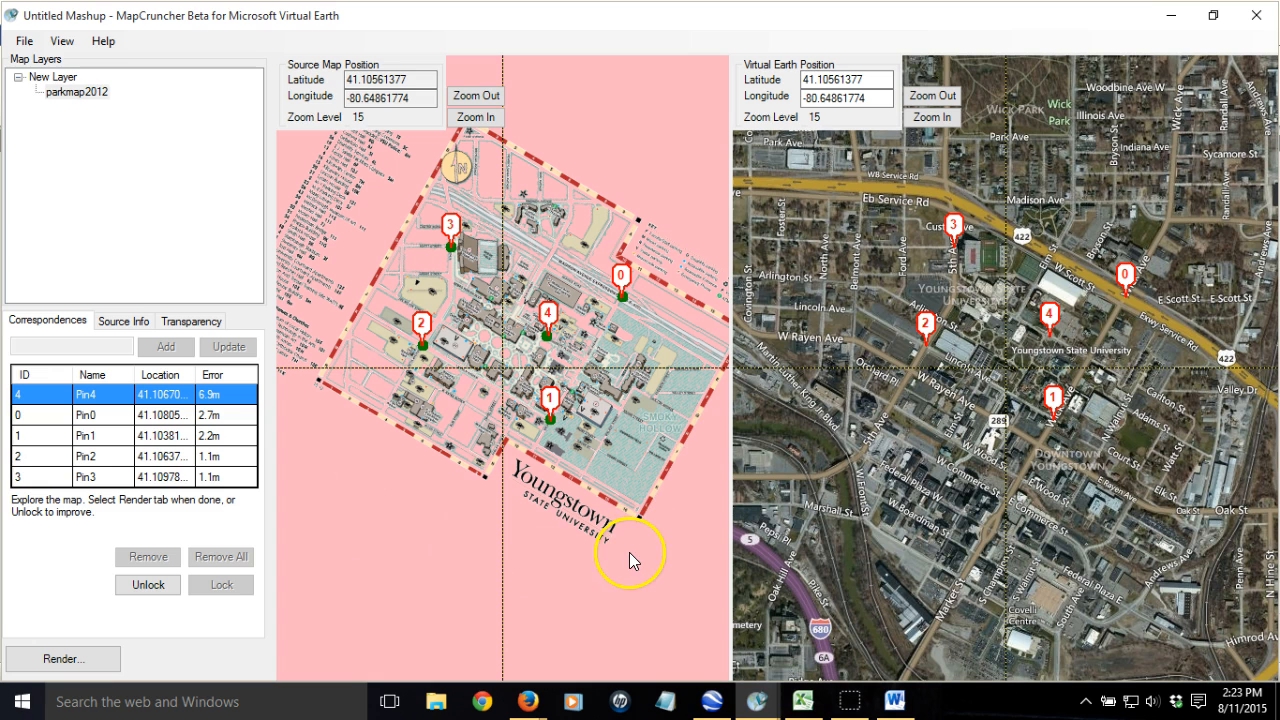
mouse_move(757, 700)
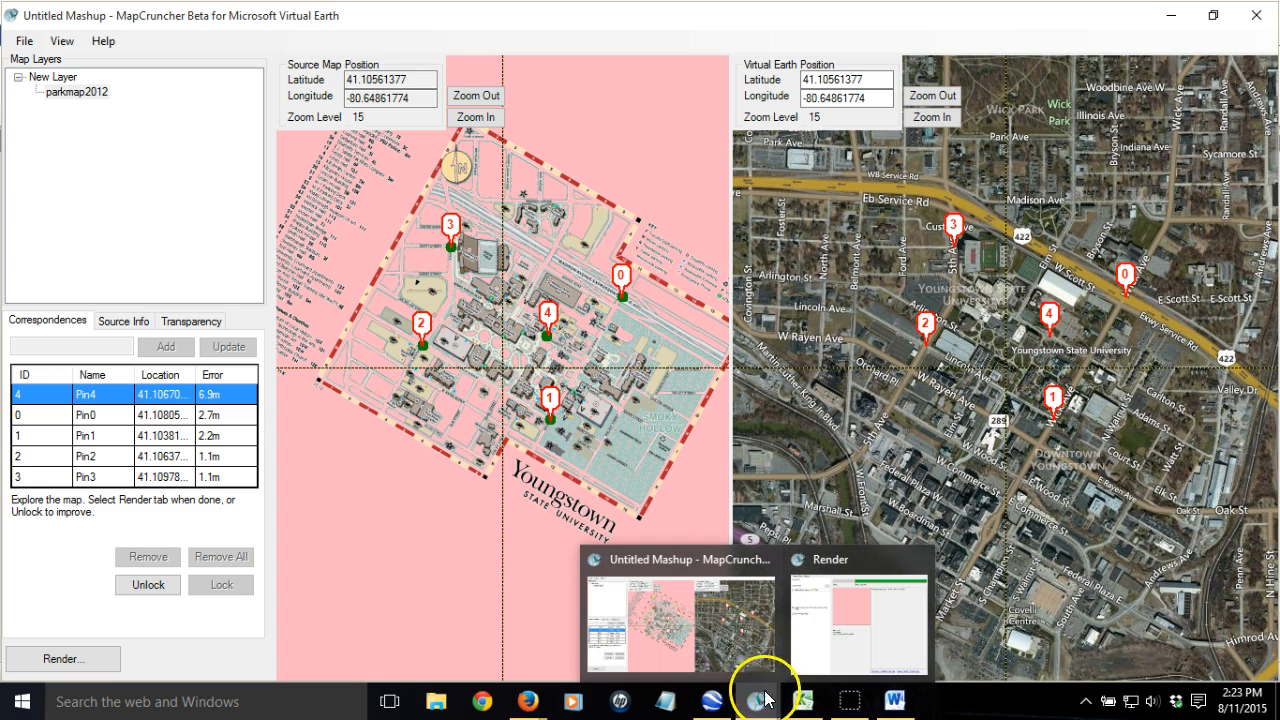
click(818, 655)
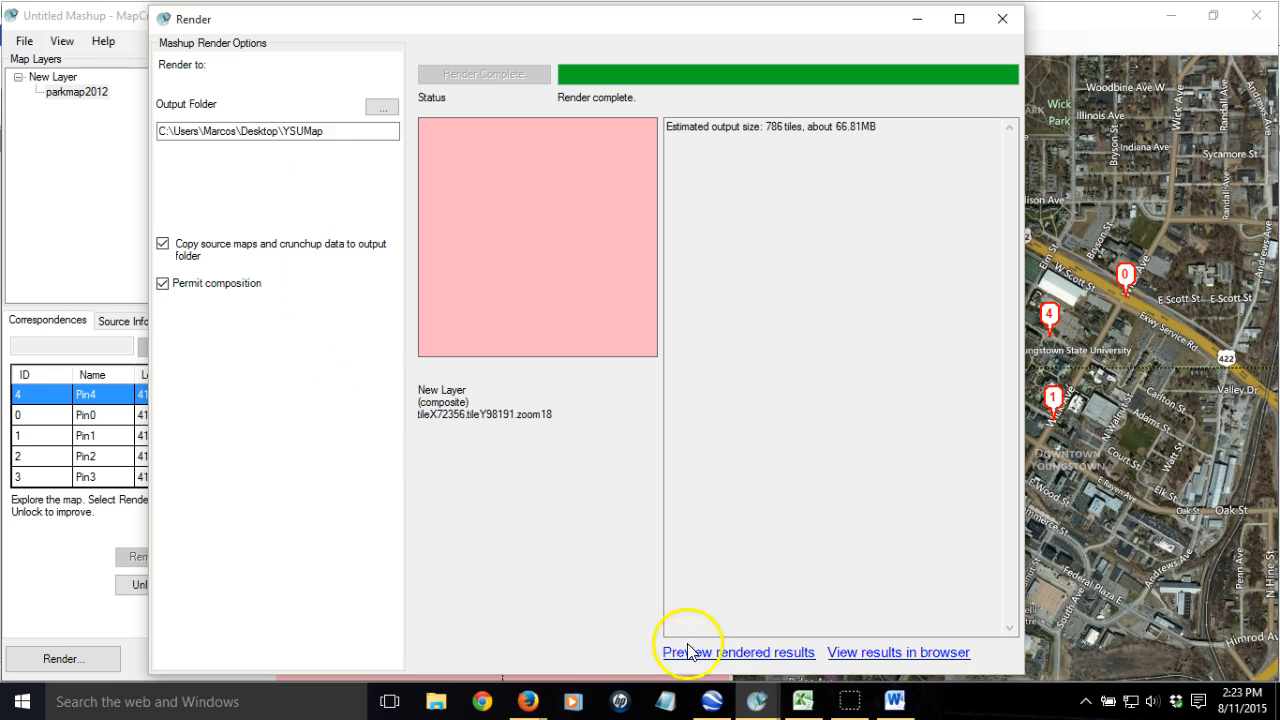
click(768, 653)
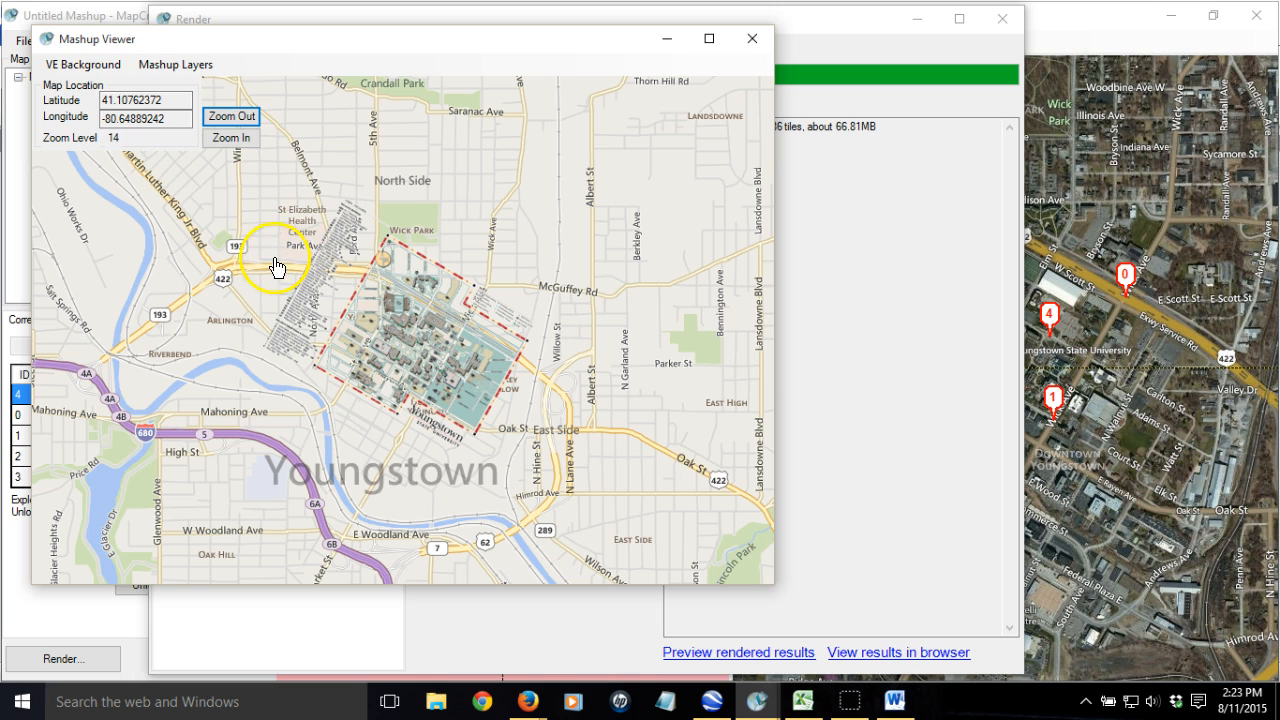
Set the Mashup Viewer's background to Hybrid and maximize the viewer window
click(99, 68)
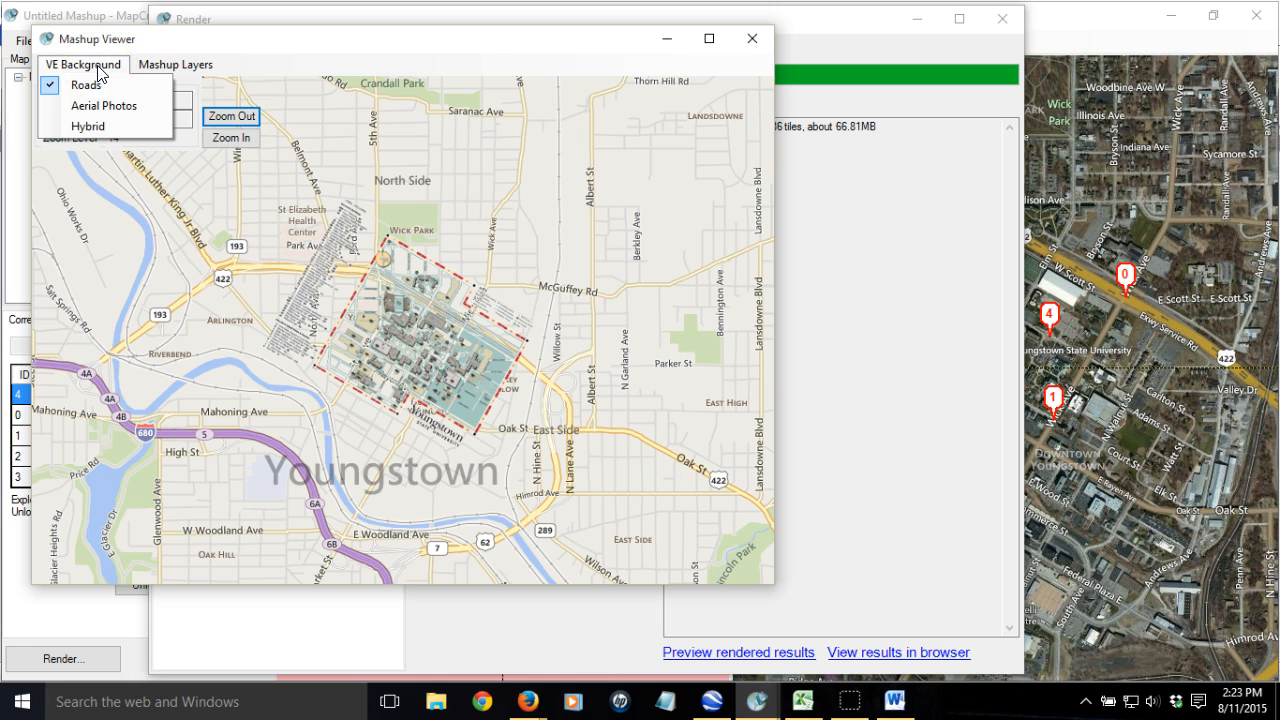
click(94, 130)
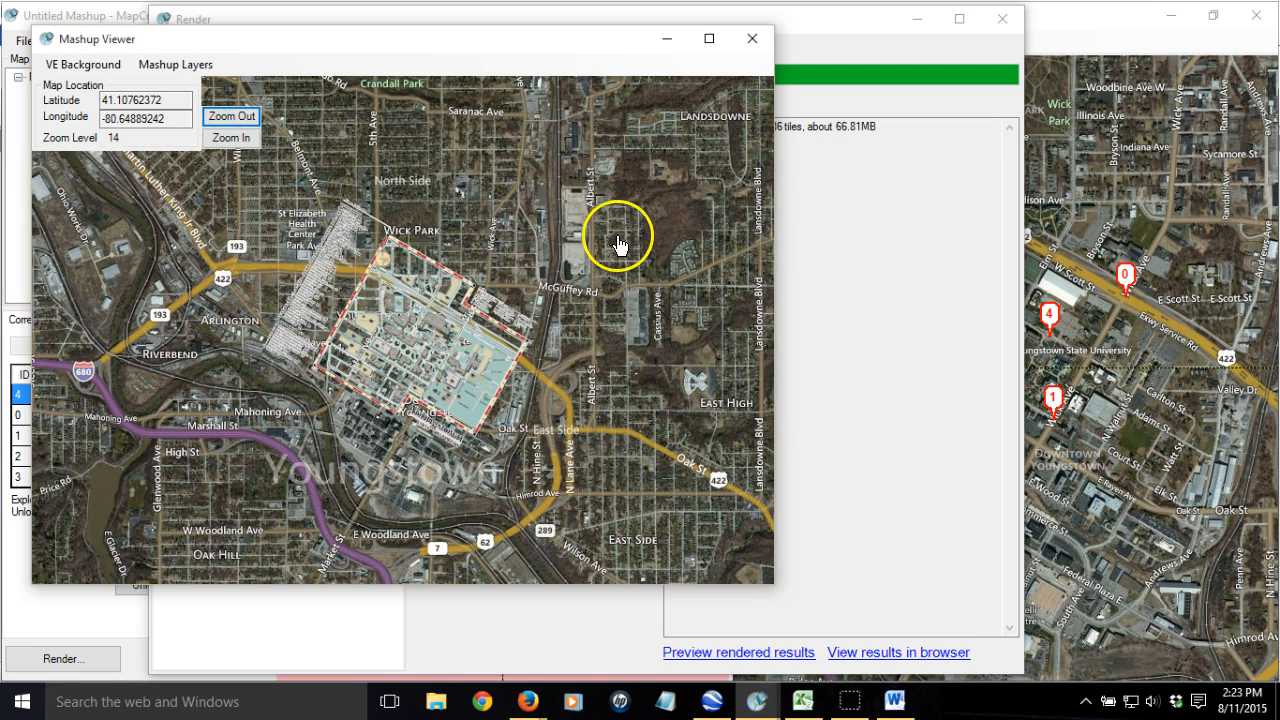
click(710, 40)
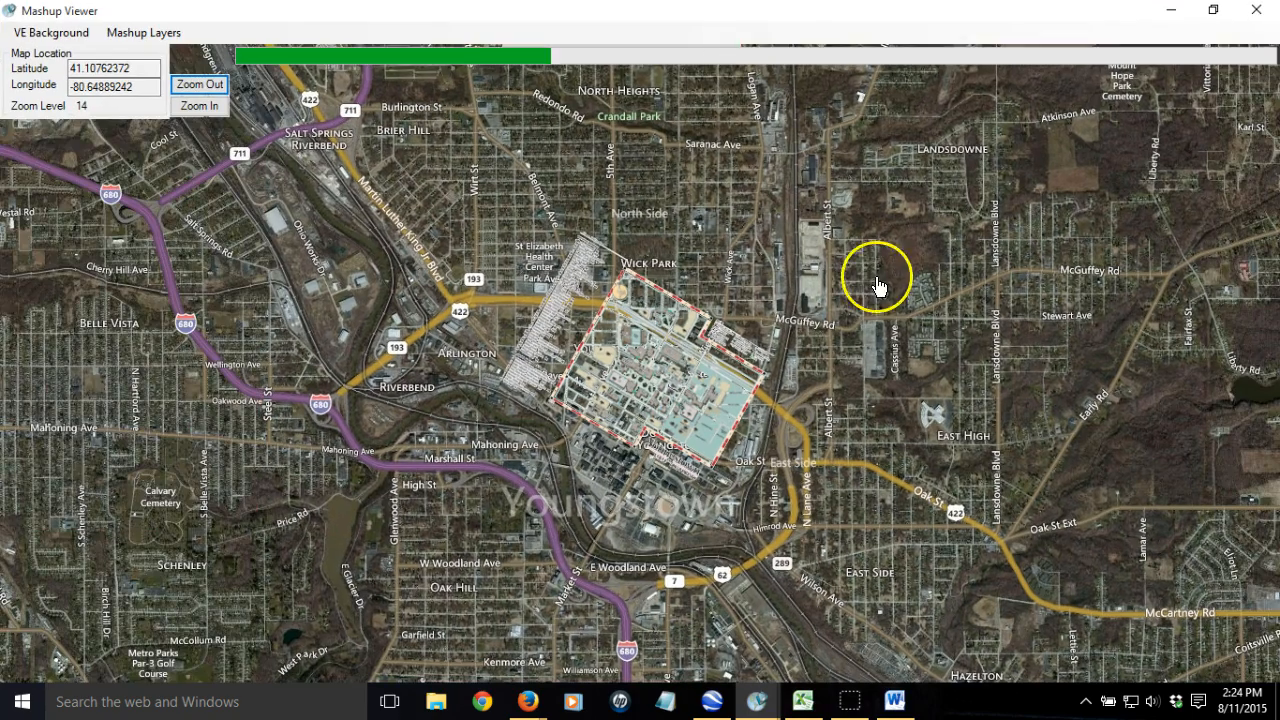
Frame the campus overlay at zoom level 16 and paste a screenshot of it into the Word document below the cropped table
scroll(806, 357, up, 2)
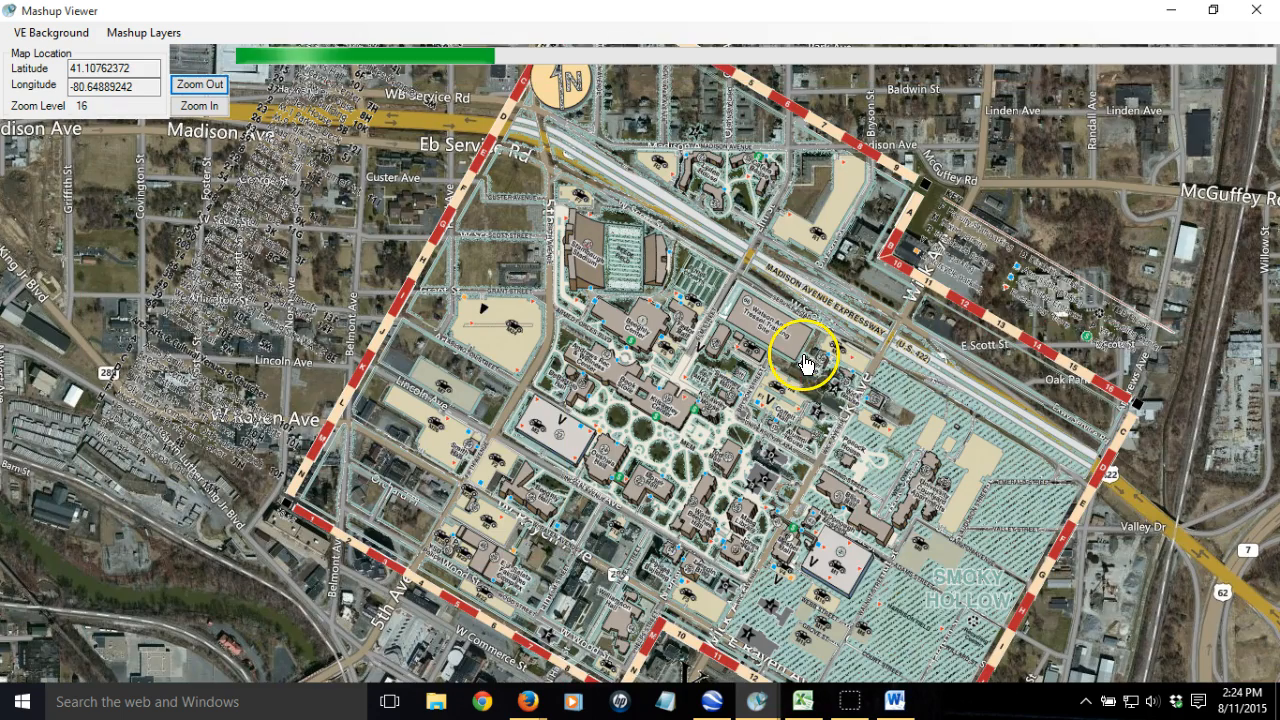
drag(1063, 531, 1063, 497)
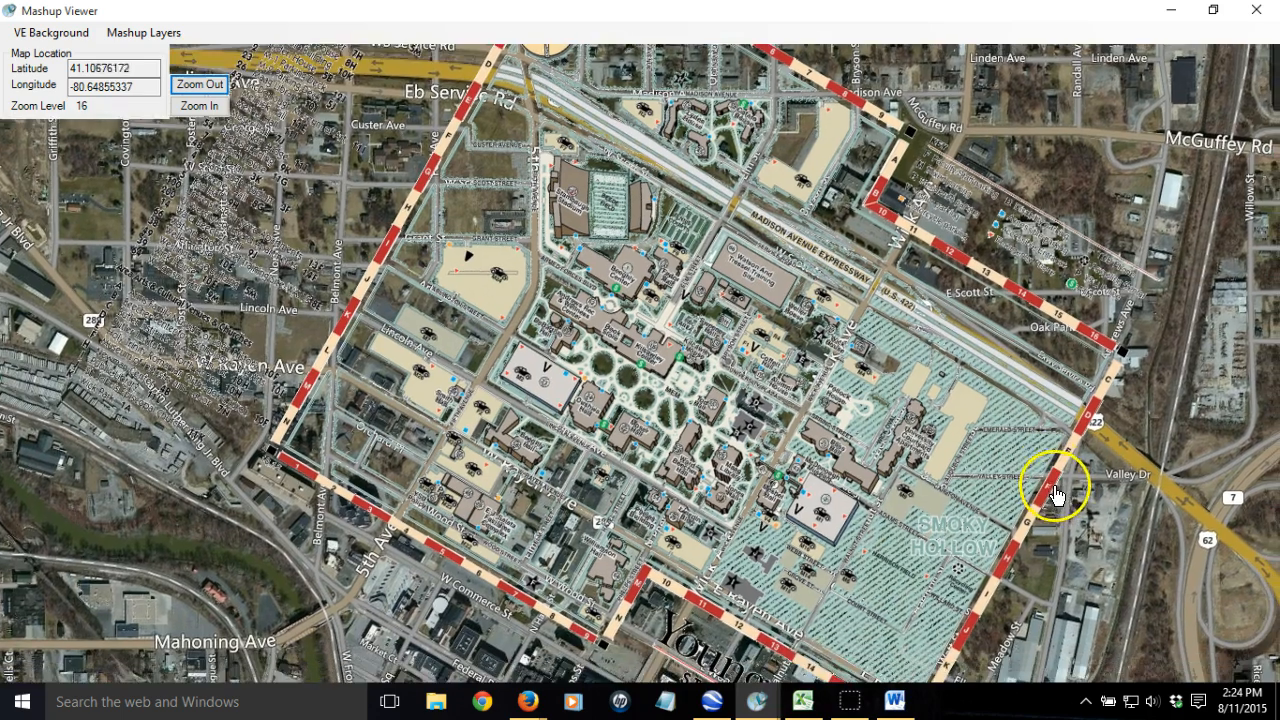
scroll(1066, 508, down, 1)
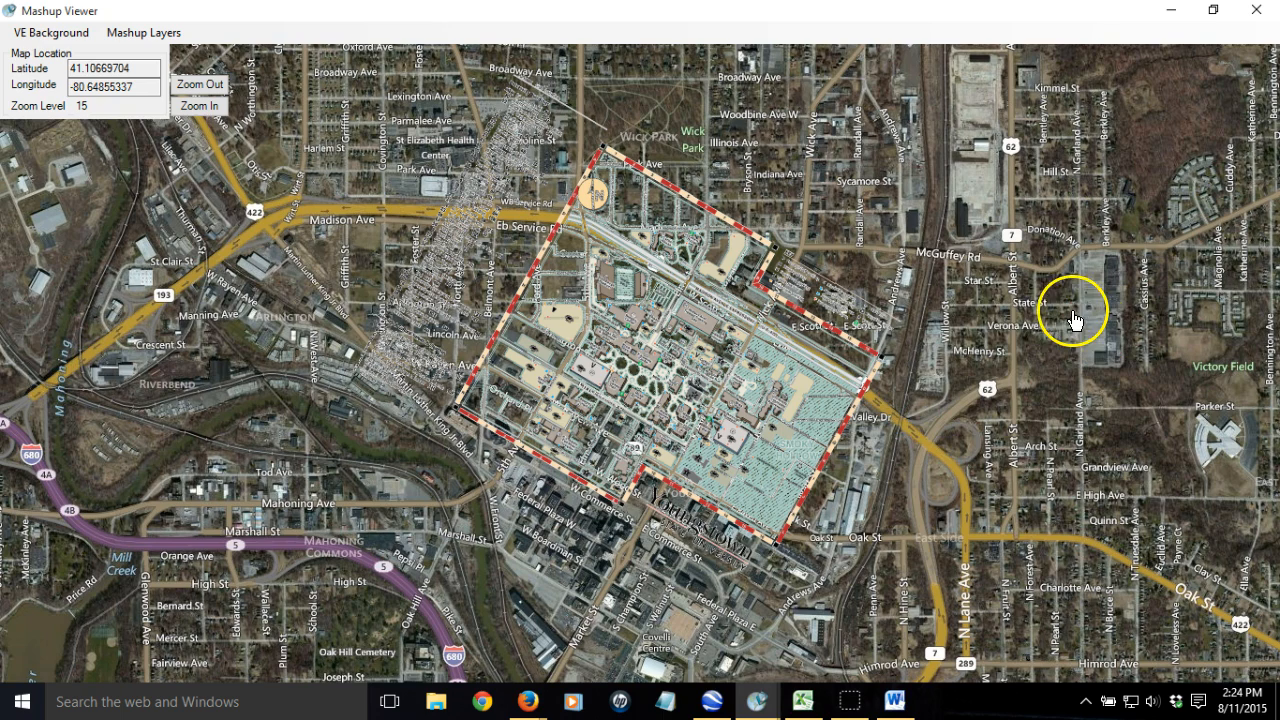
scroll(990, 345, up, 1)
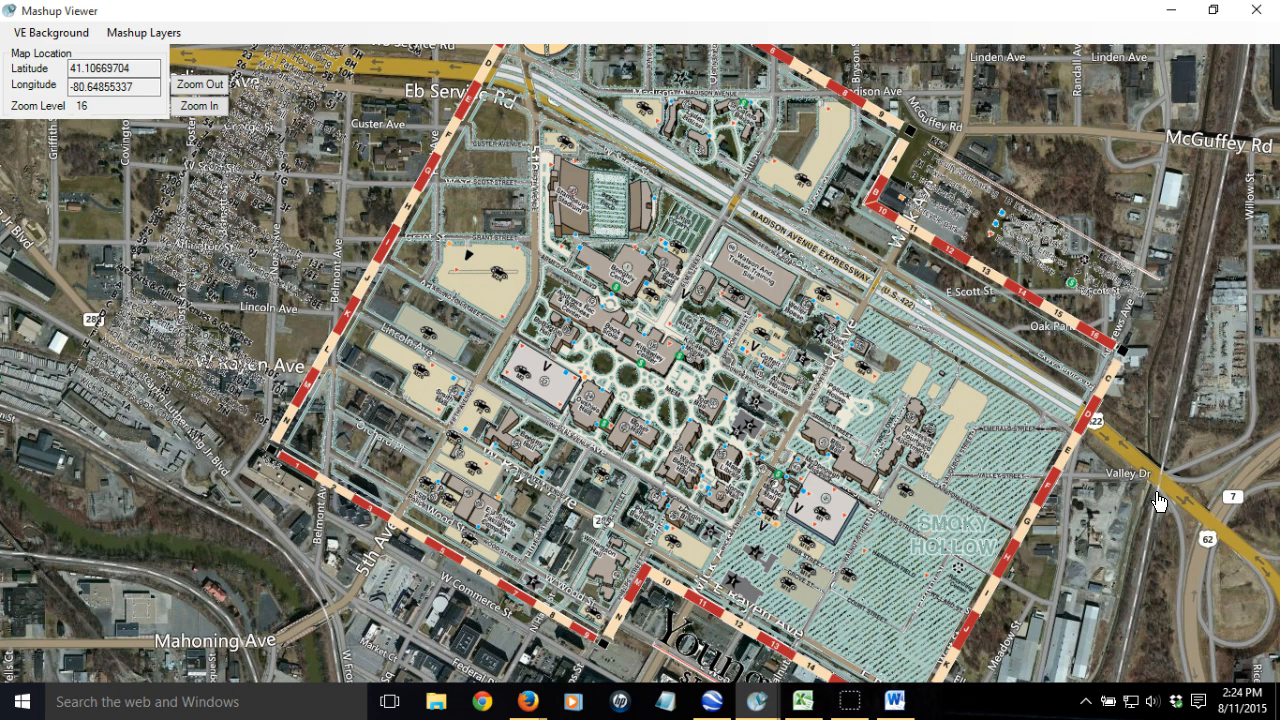
click(894, 701)
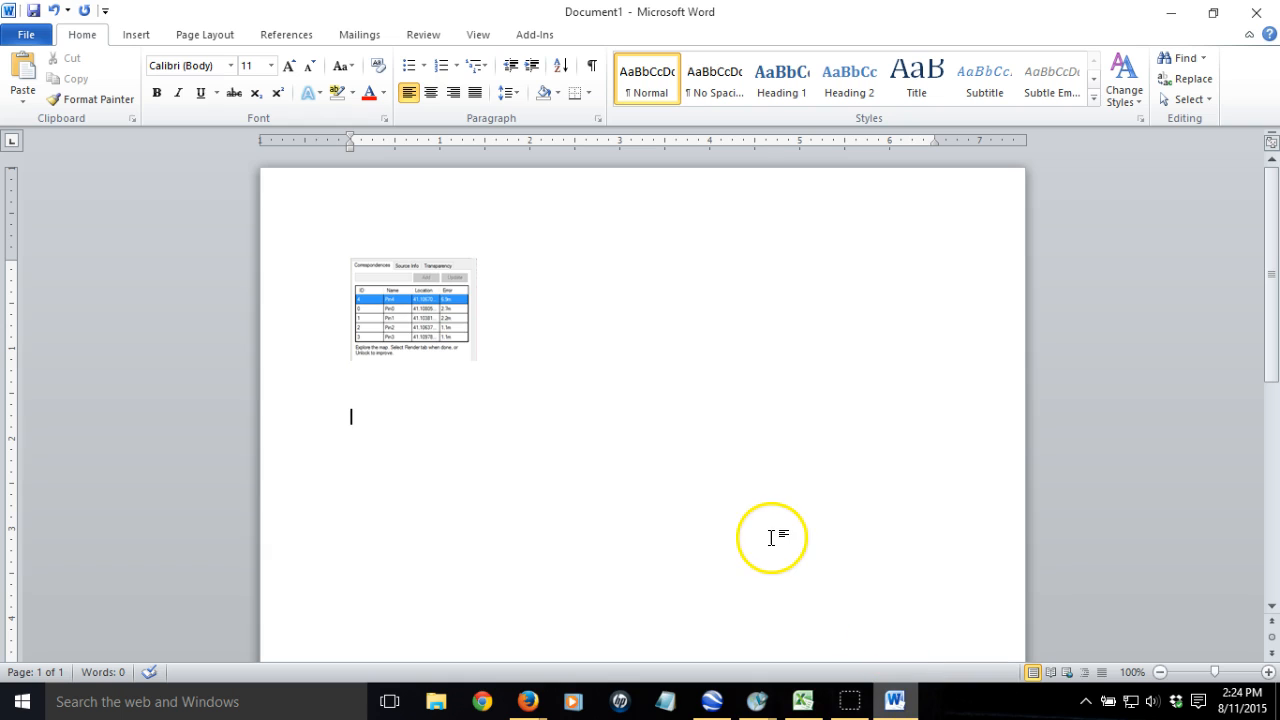
click(20, 80)
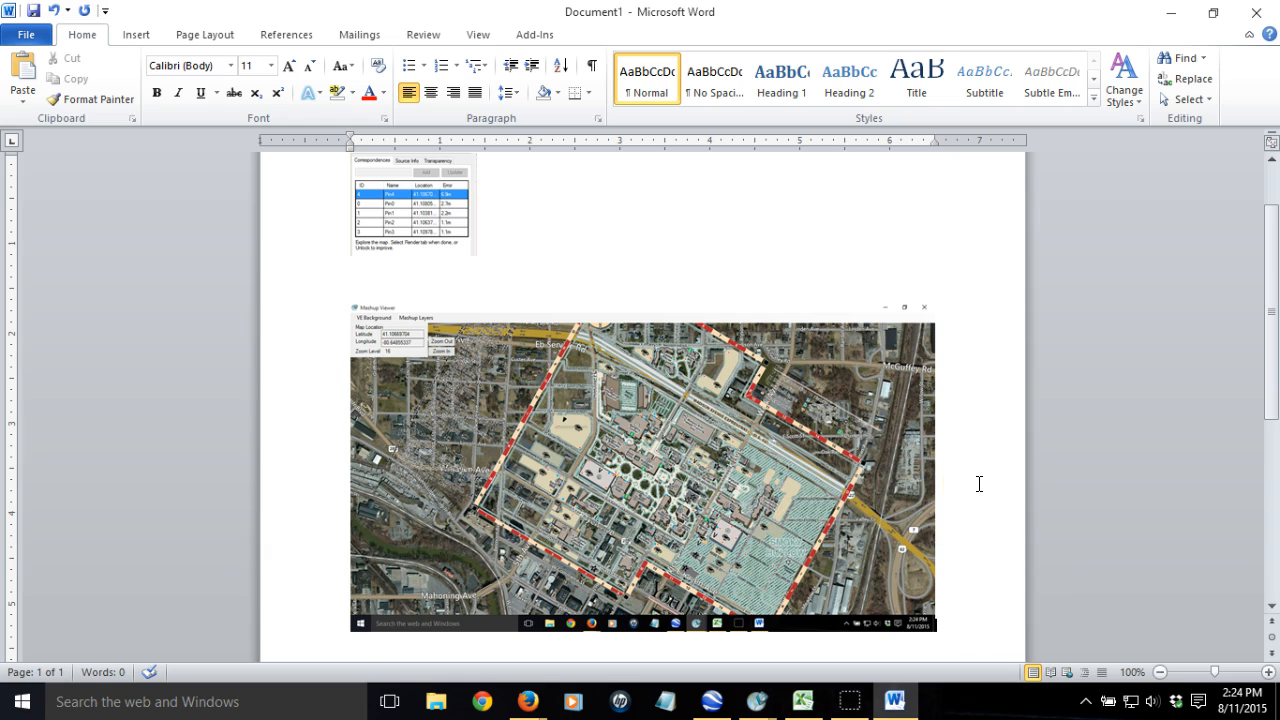
Add the lines "Name", "Date" and "Assignment 3" above the cropped pin table picture
scroll(979, 484, up, 1)
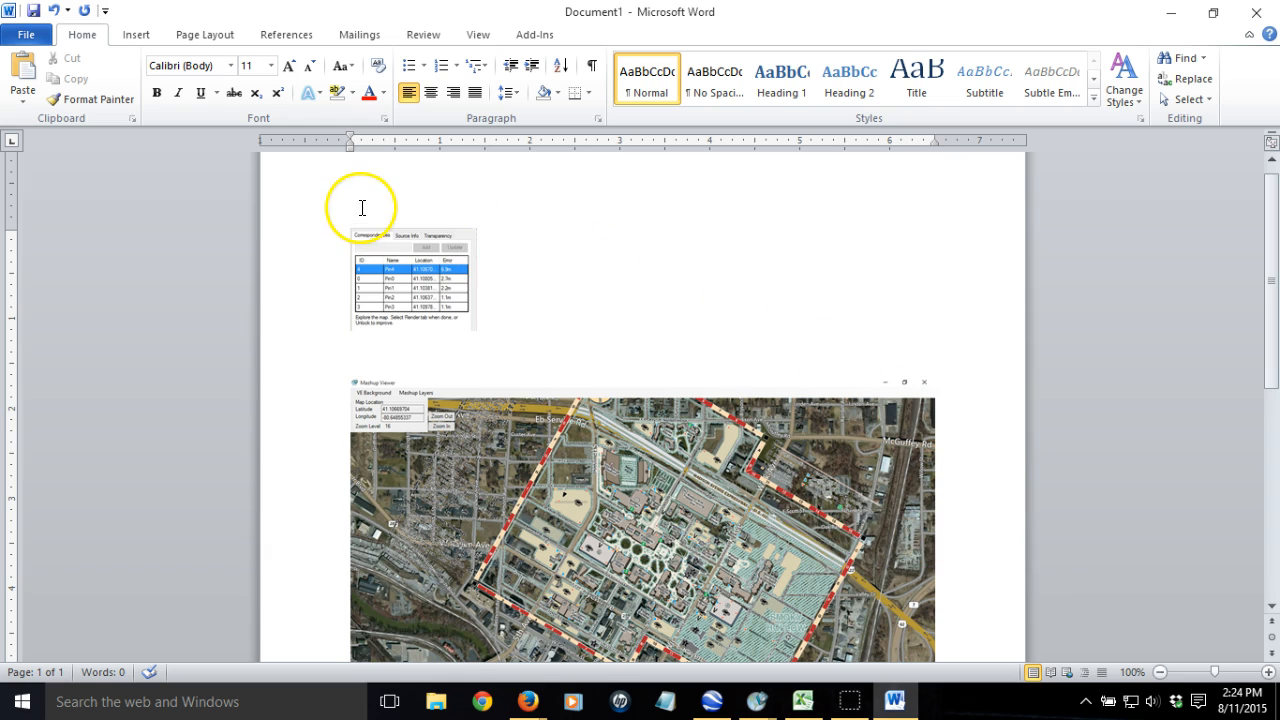
click(445, 243)
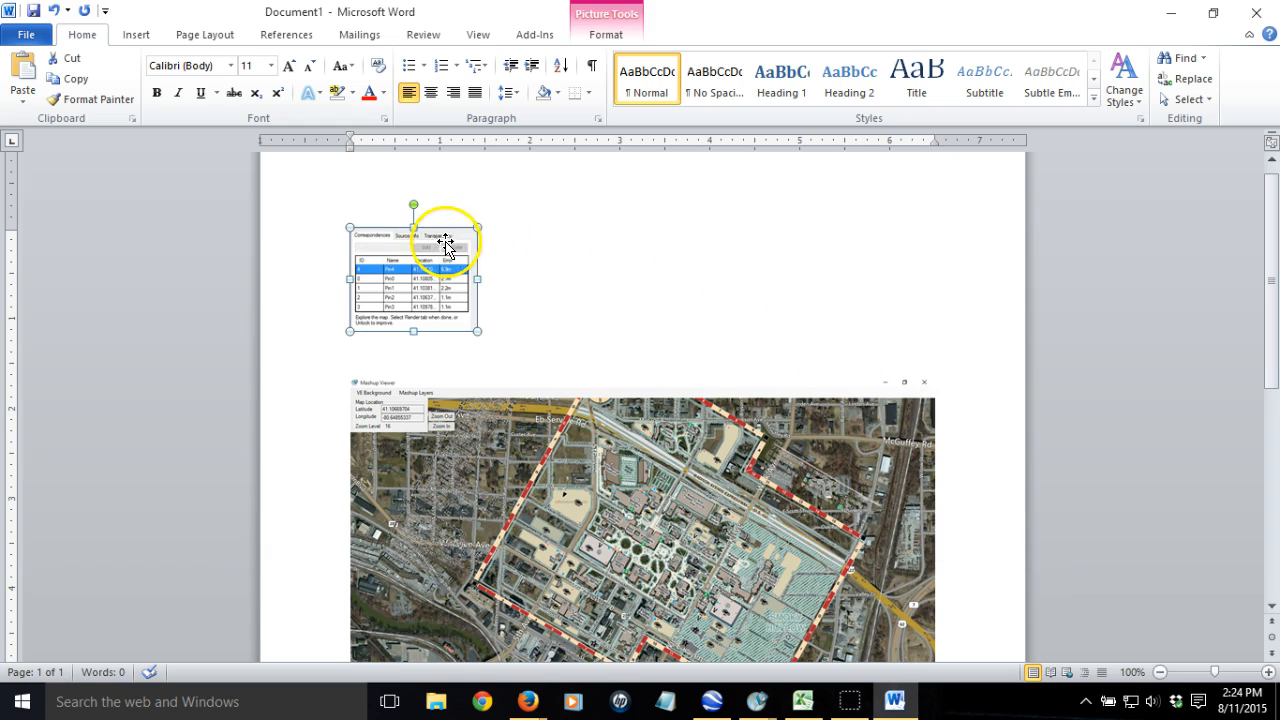
click(343, 240)
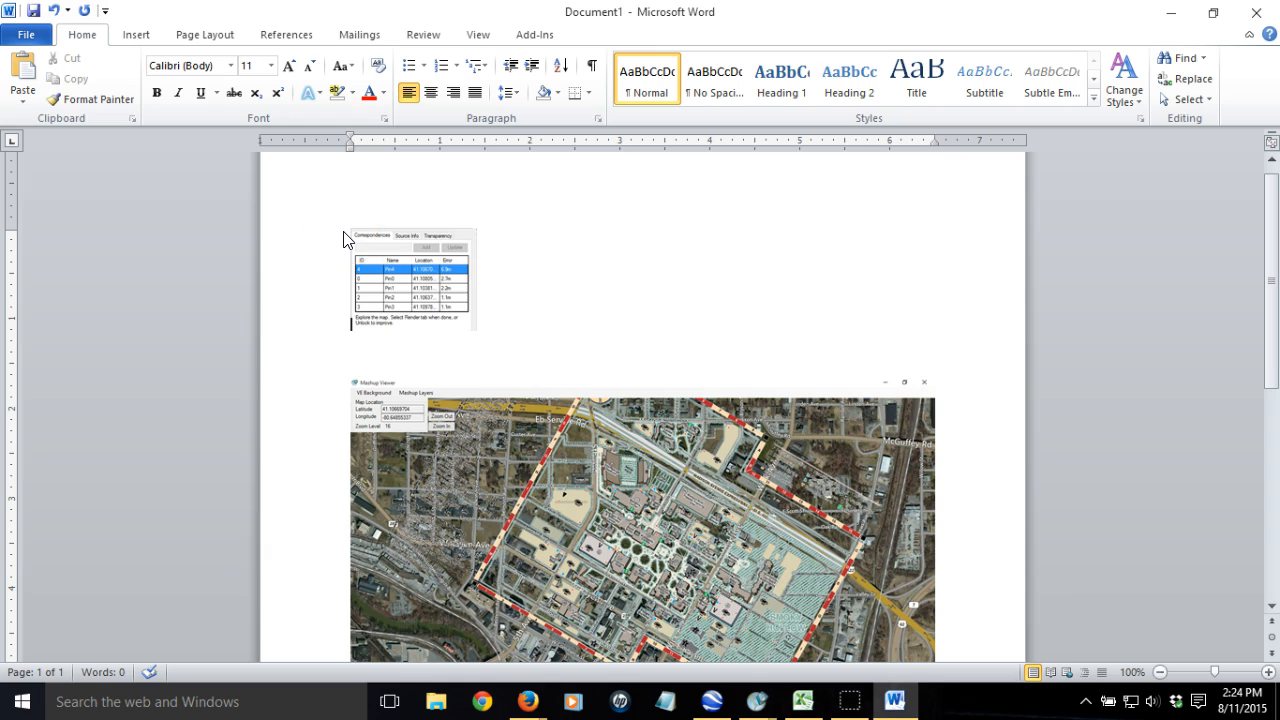
key(Return)
key(Up)
text(Na)
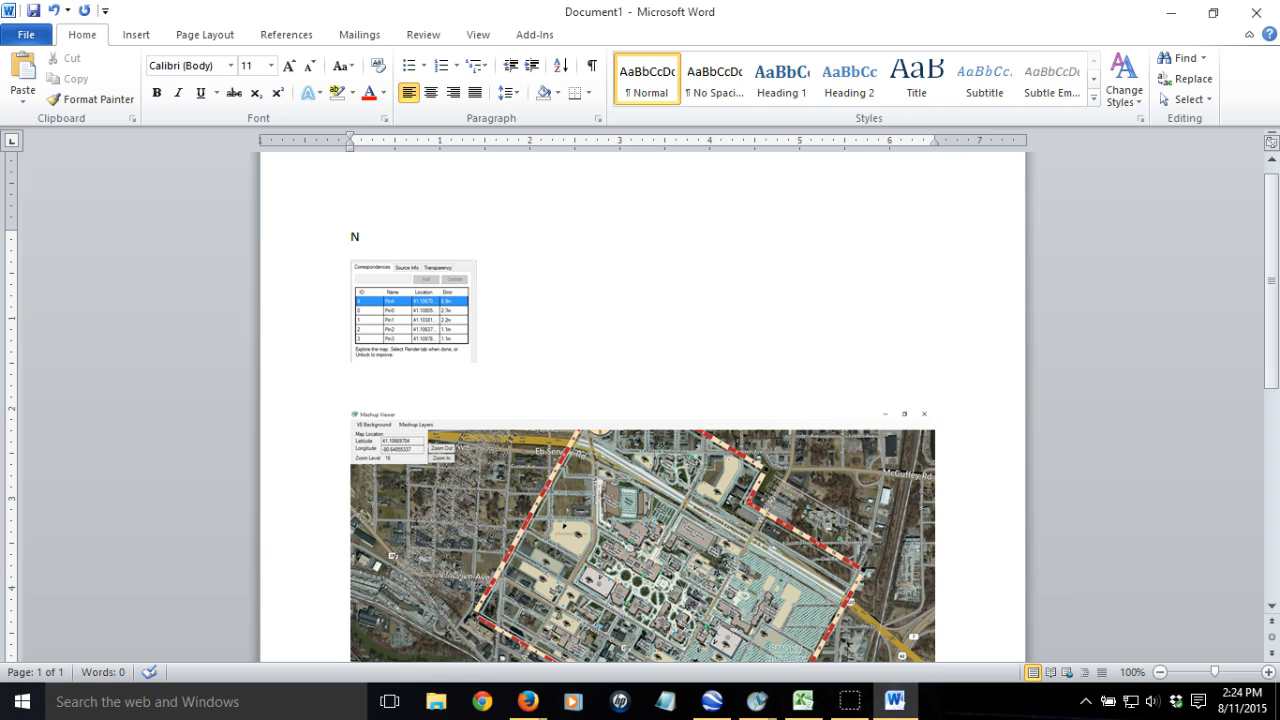
key(Return)
text(Date)
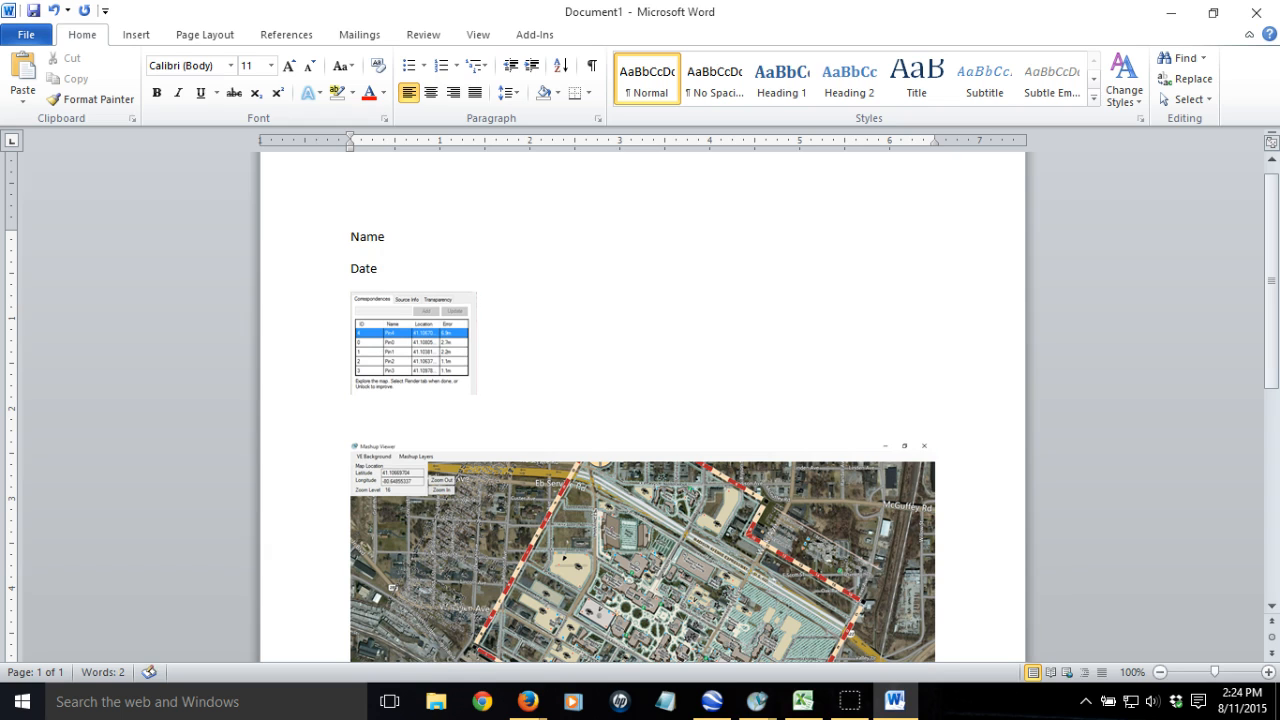
key(Return)
text(Assignme)
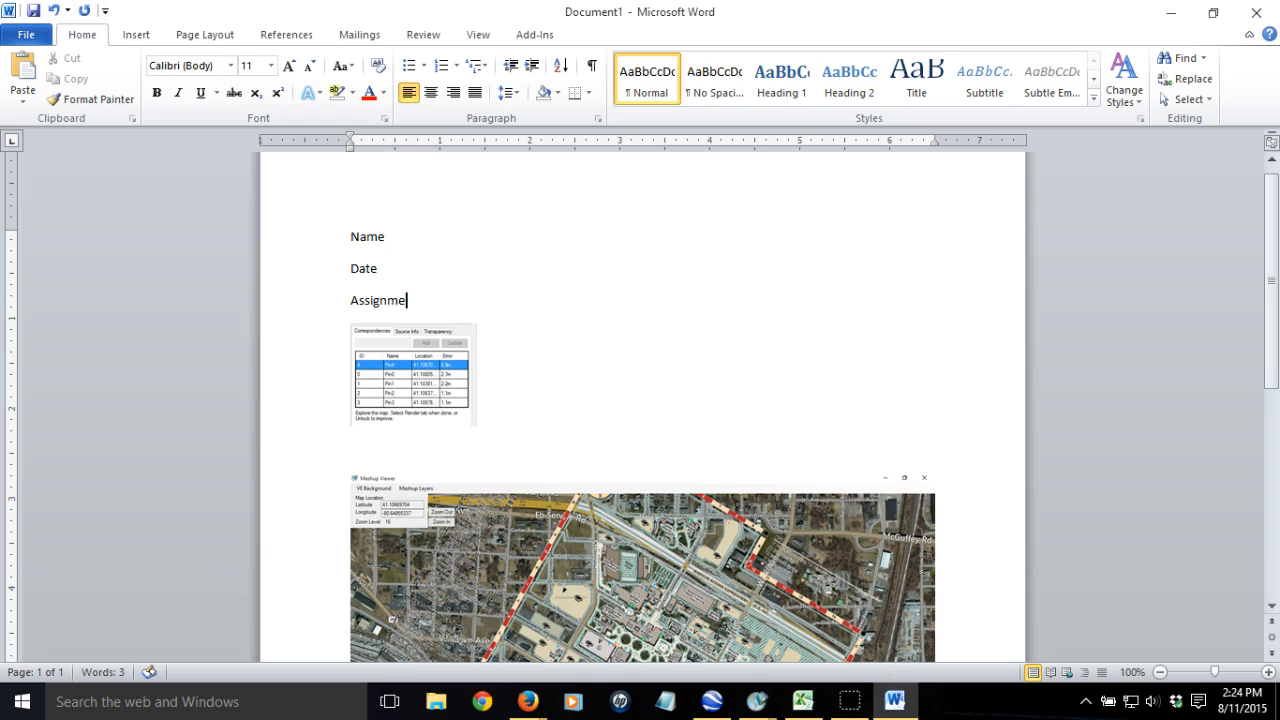
text(nt 3)
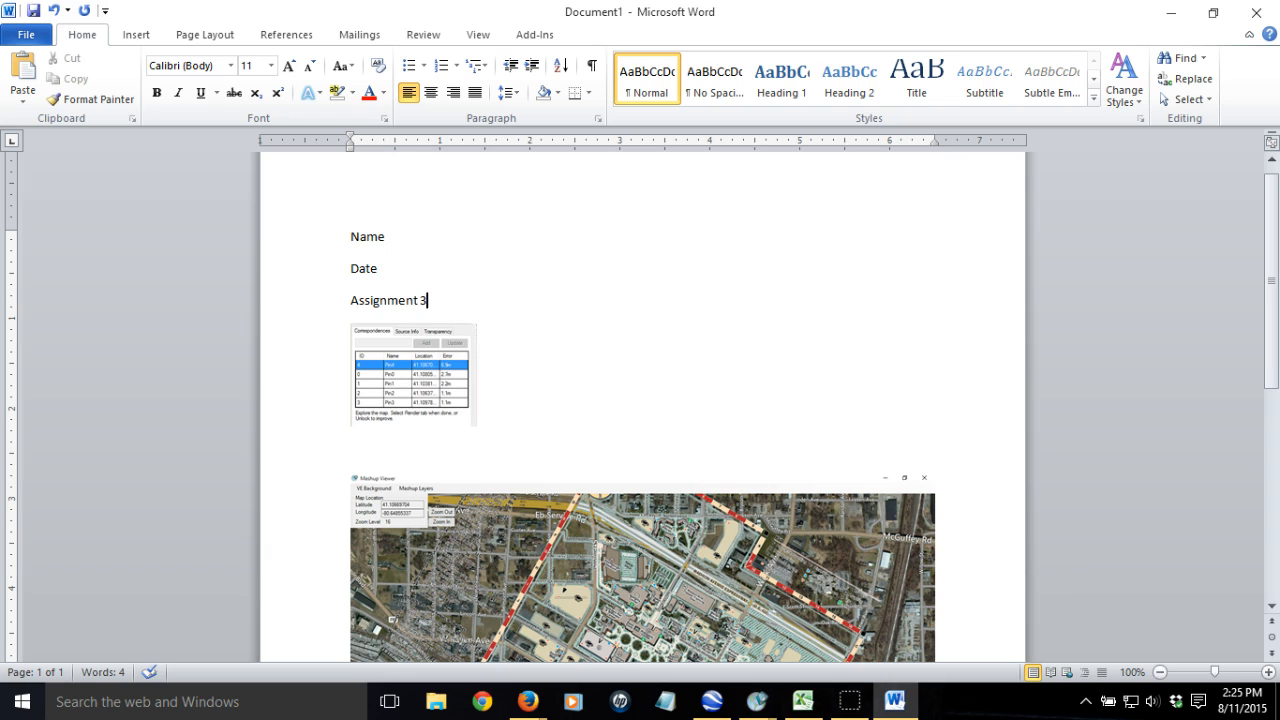